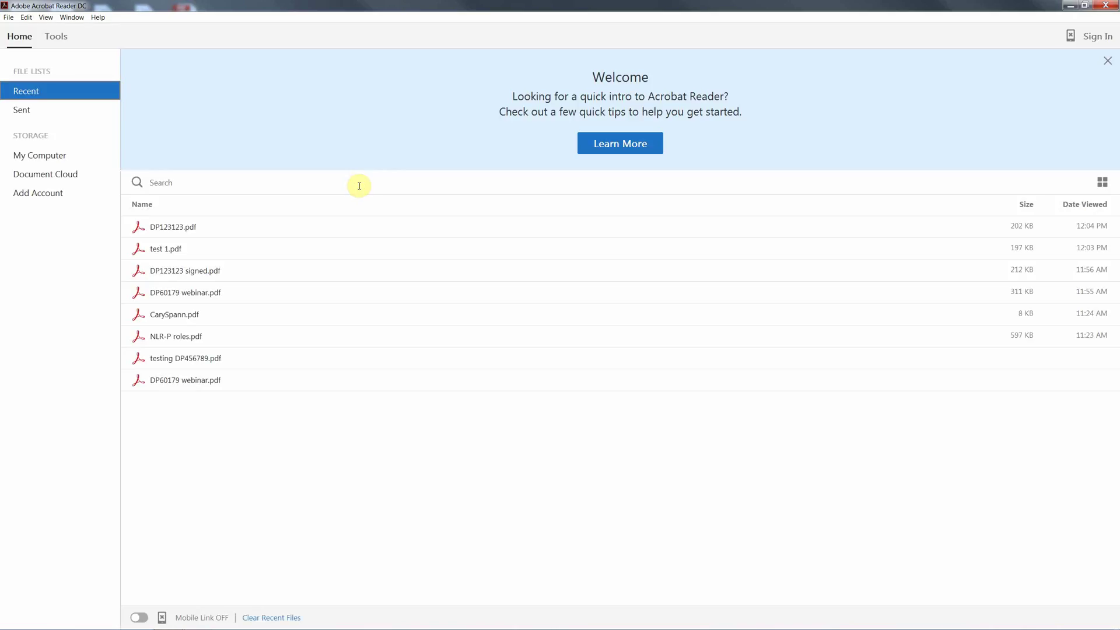
Open the Digital ID and Trusted Certificate Settings from the Signatures preferences, under Identities & Trusted Certificates
left_click(26, 17)
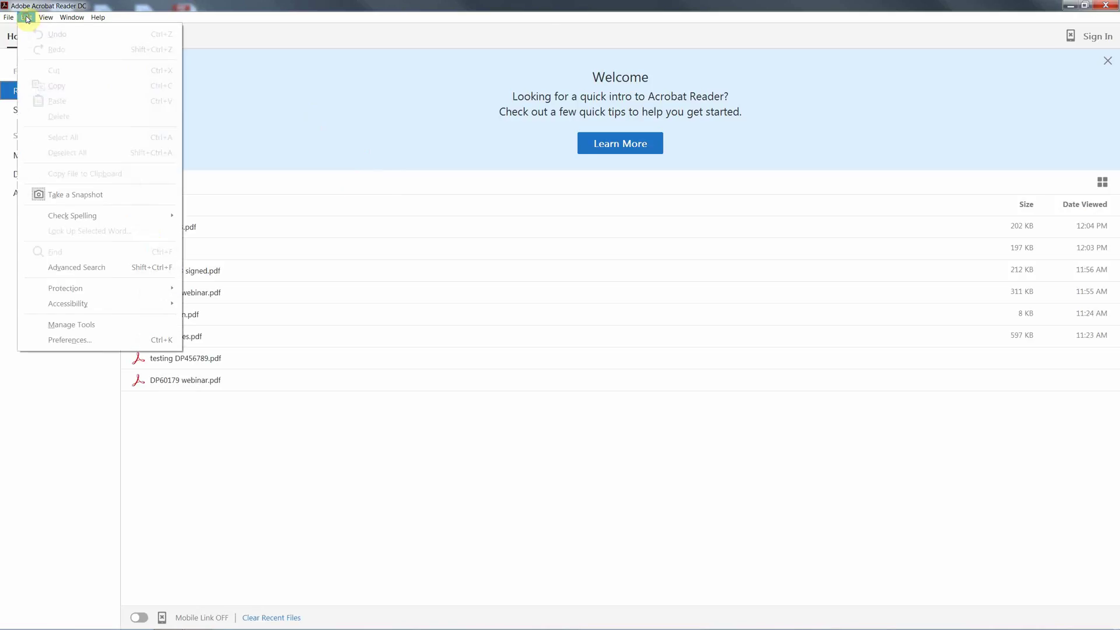
left_click(80, 344)
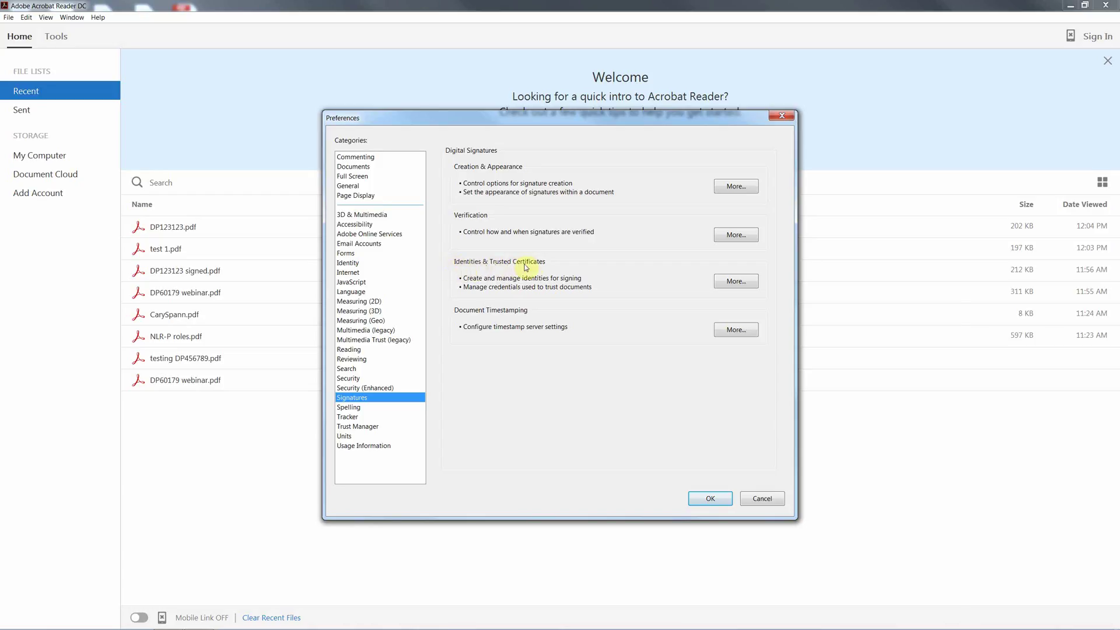
left_click(742, 287)
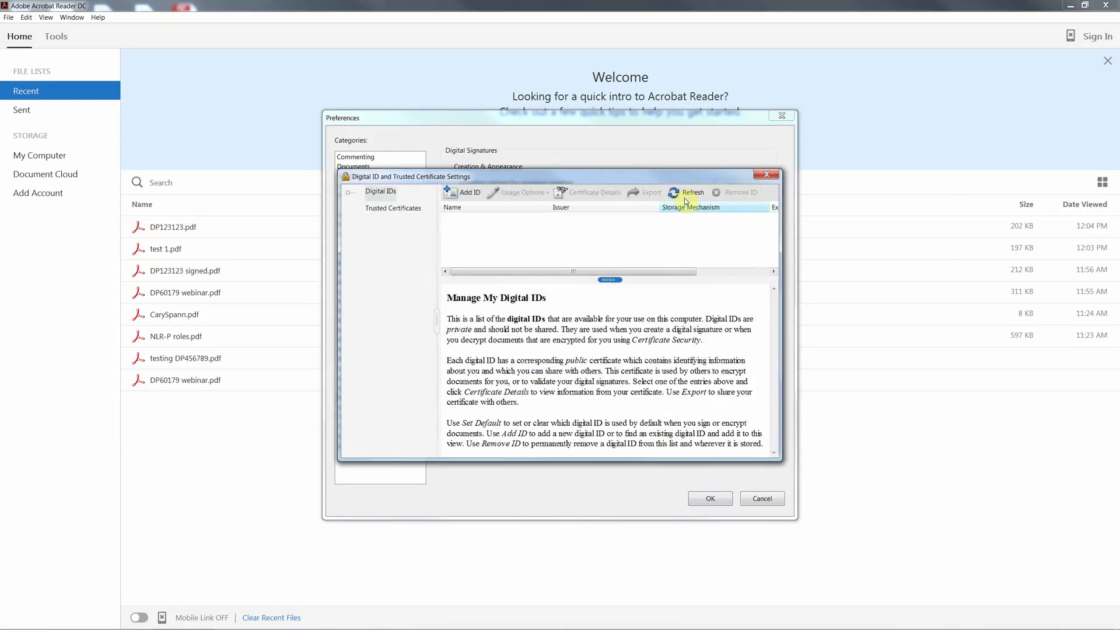
left_click_drag(667, 179, 633, 138)
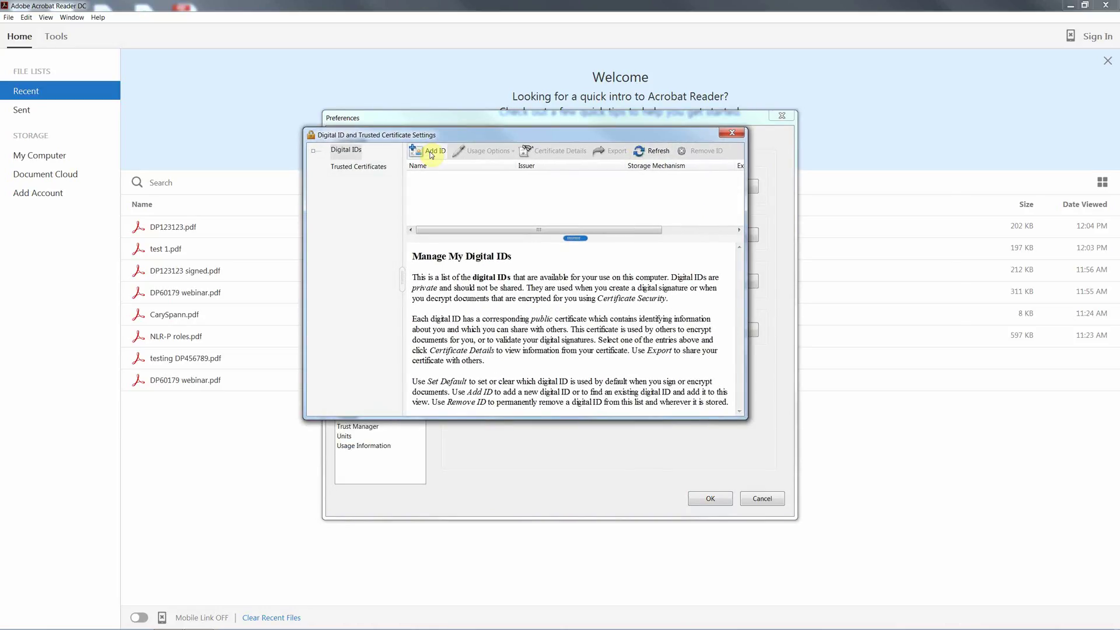
Start creating a brand-new digital ID stored as a PKCS#12 file
left_click(432, 153)
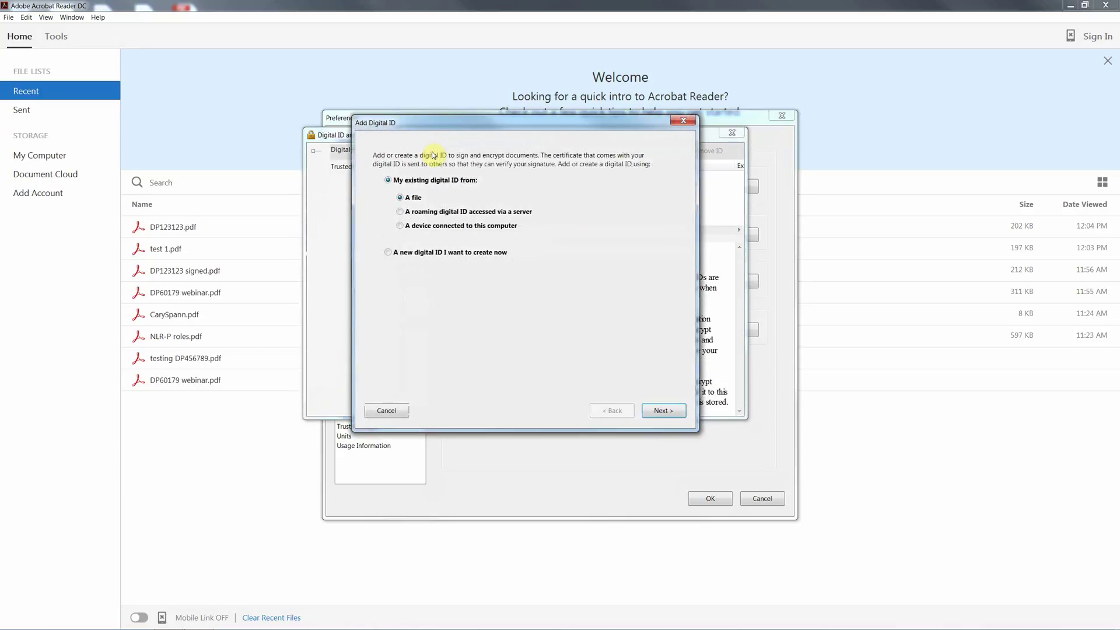
left_click(389, 252)
left_click(663, 411)
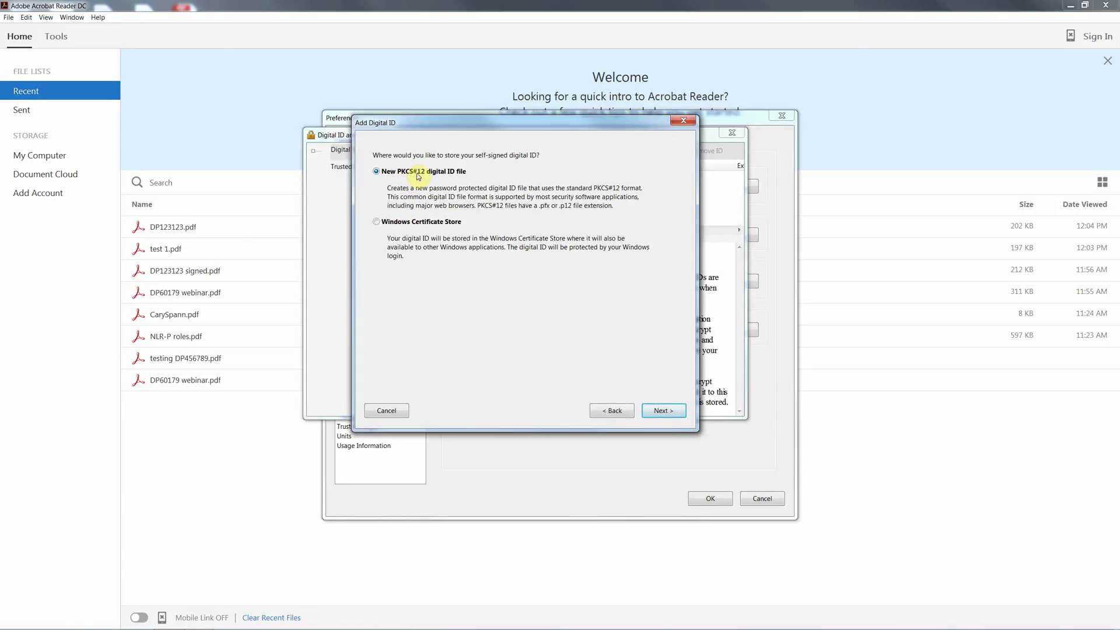
left_click(662, 411)
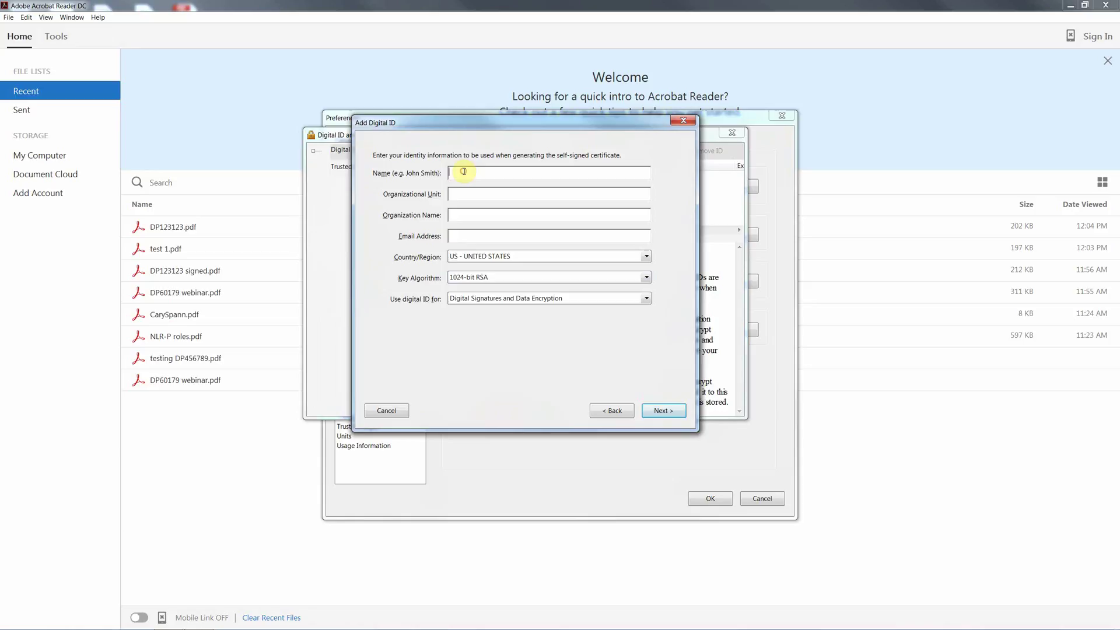
Enter the signer's name, organisation Landgate, pasted e-mail, and country AU - AUSTRALIA
left_click(467, 214)
type("Landgate")
right_click(487, 236)
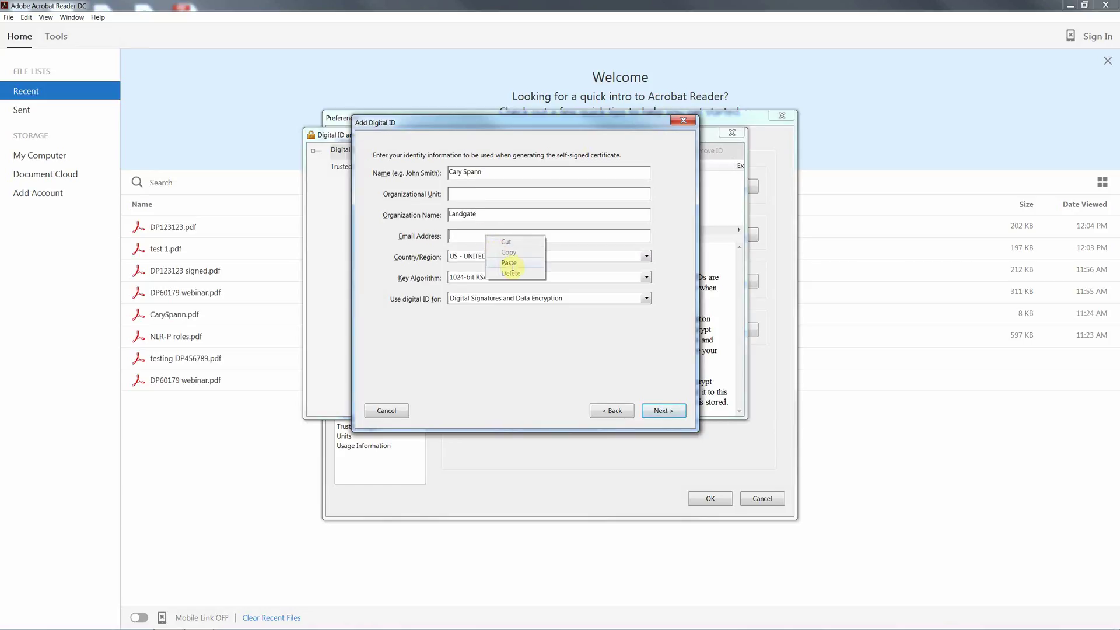
left_click(508, 263)
left_click(648, 257)
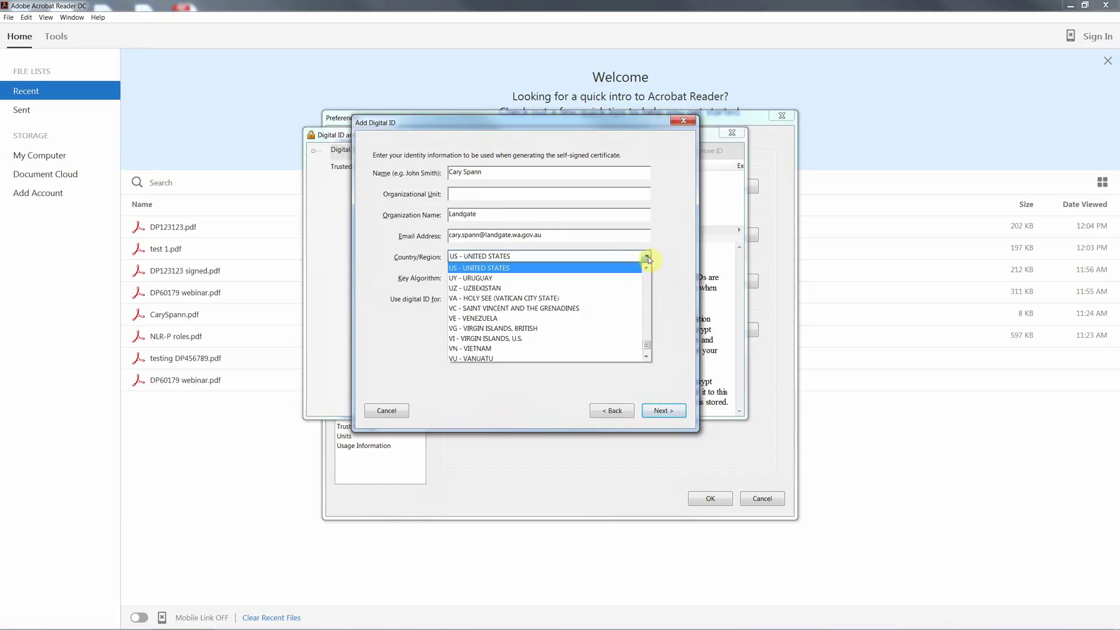
key("a")
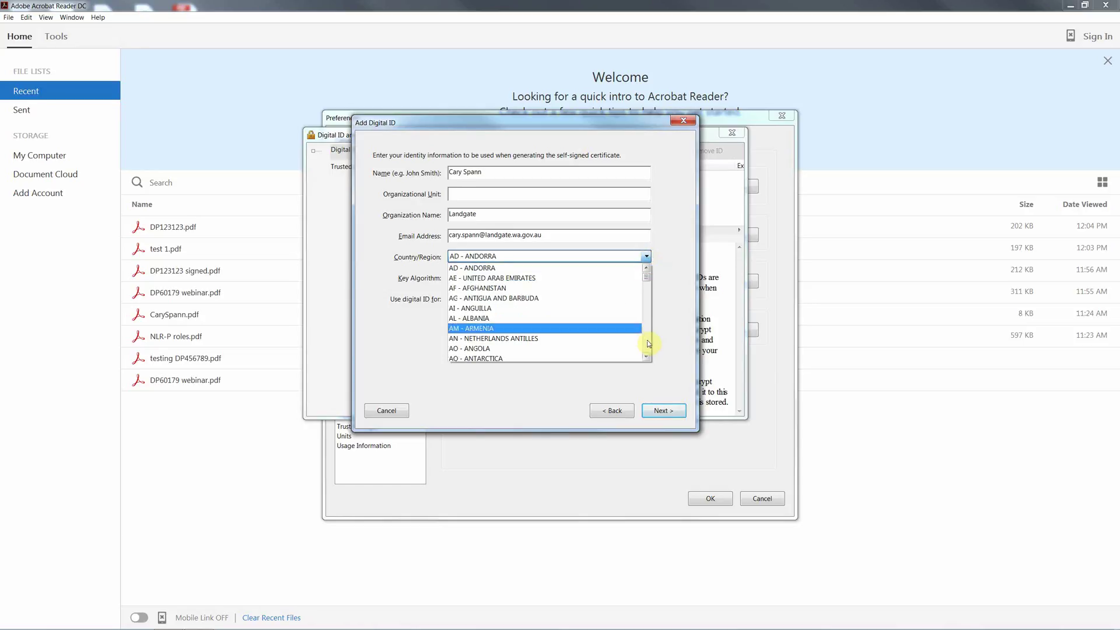
scroll(583, 333, "down", 3)
left_click(533, 318)
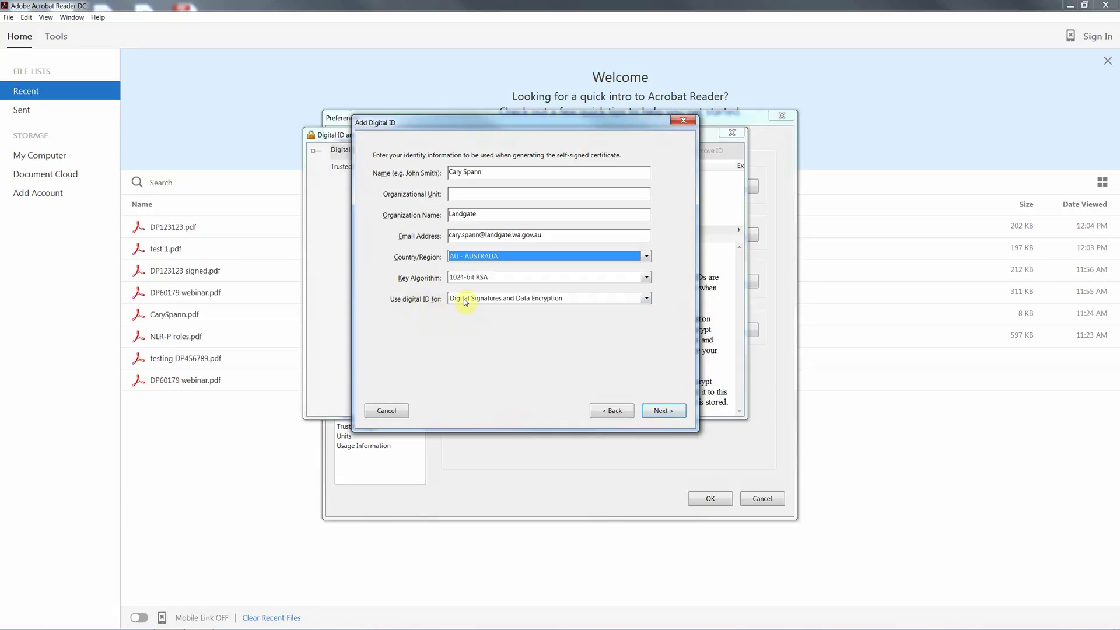
Set the digital ID file to be saved on the Desktop
left_click(666, 411)
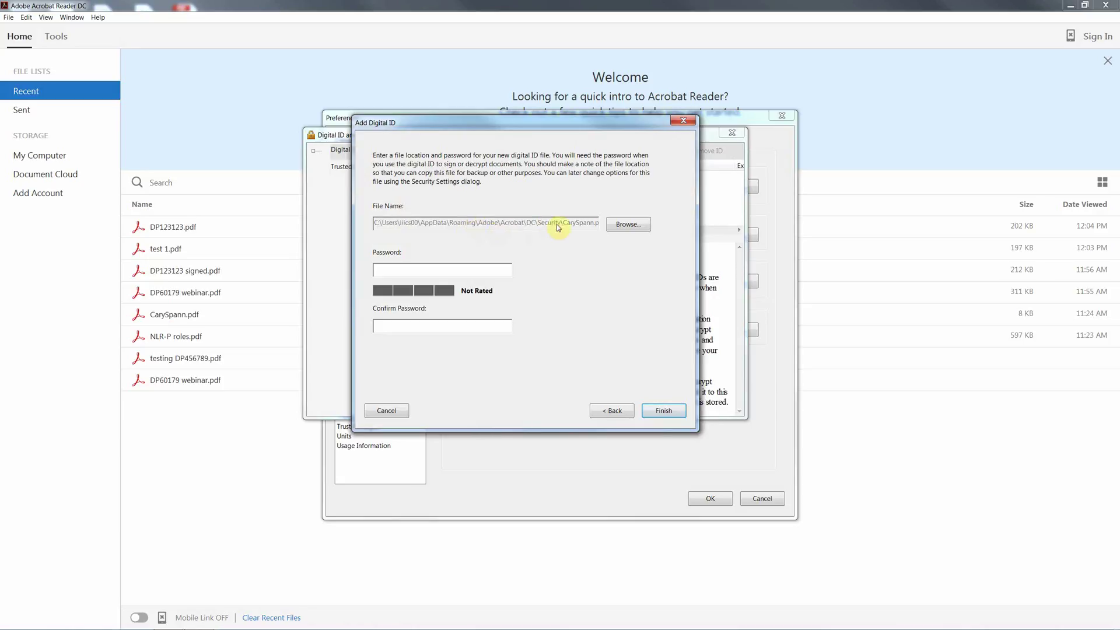
left_click(629, 225)
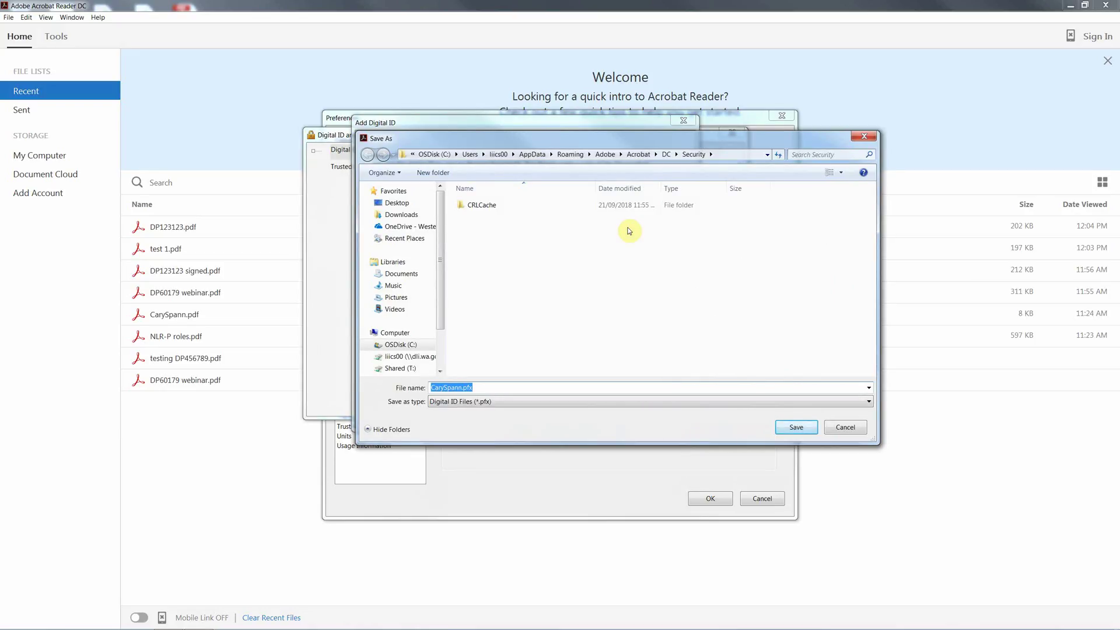
left_click(397, 204)
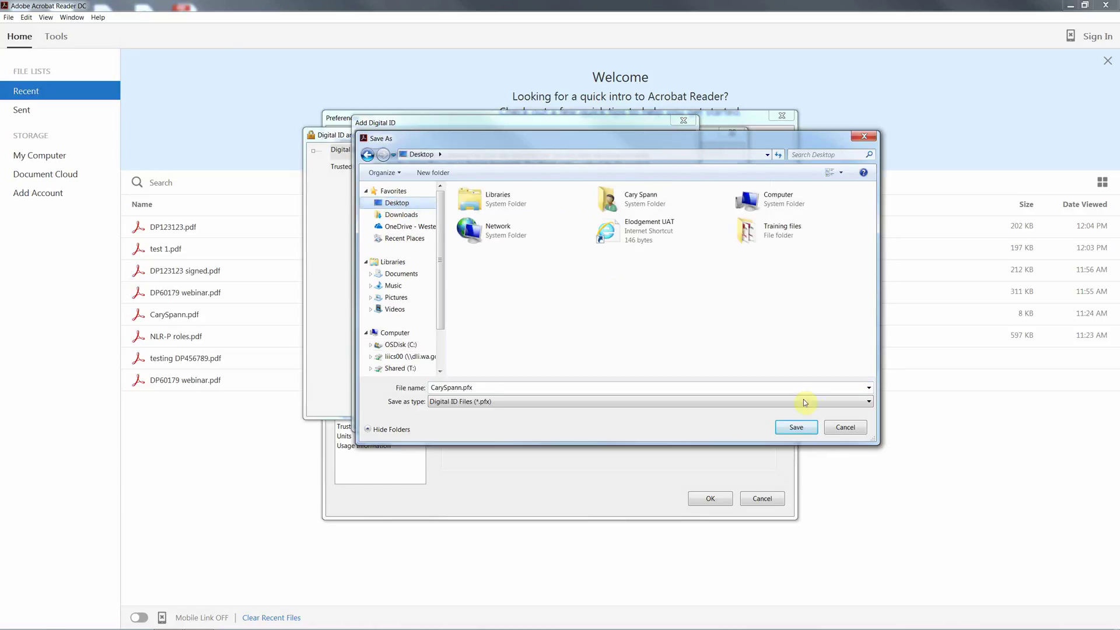
left_click(796, 427)
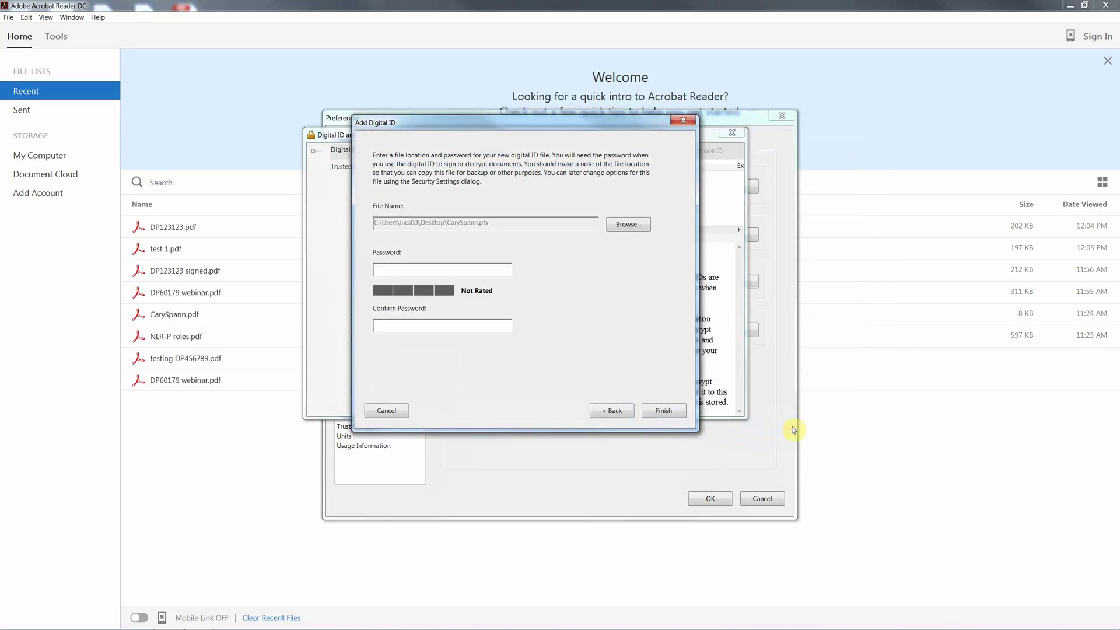
Enter and confirm the ID password, then finish creating the digital ID
left_click(404, 272)
type("********")
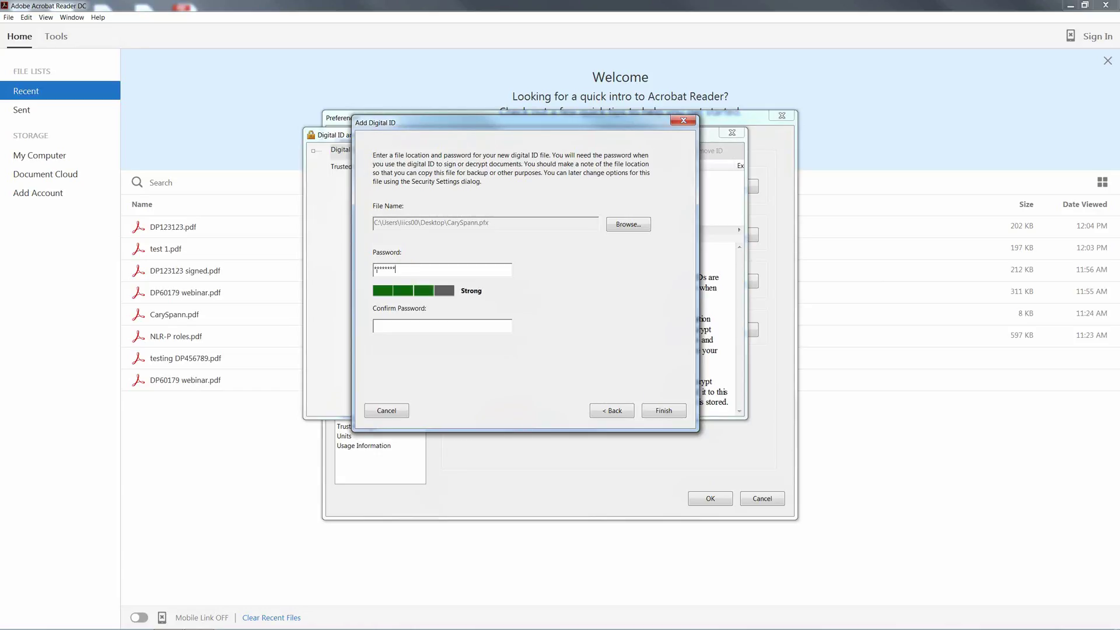
key("Tab")
type("*****")
left_click(664, 412)
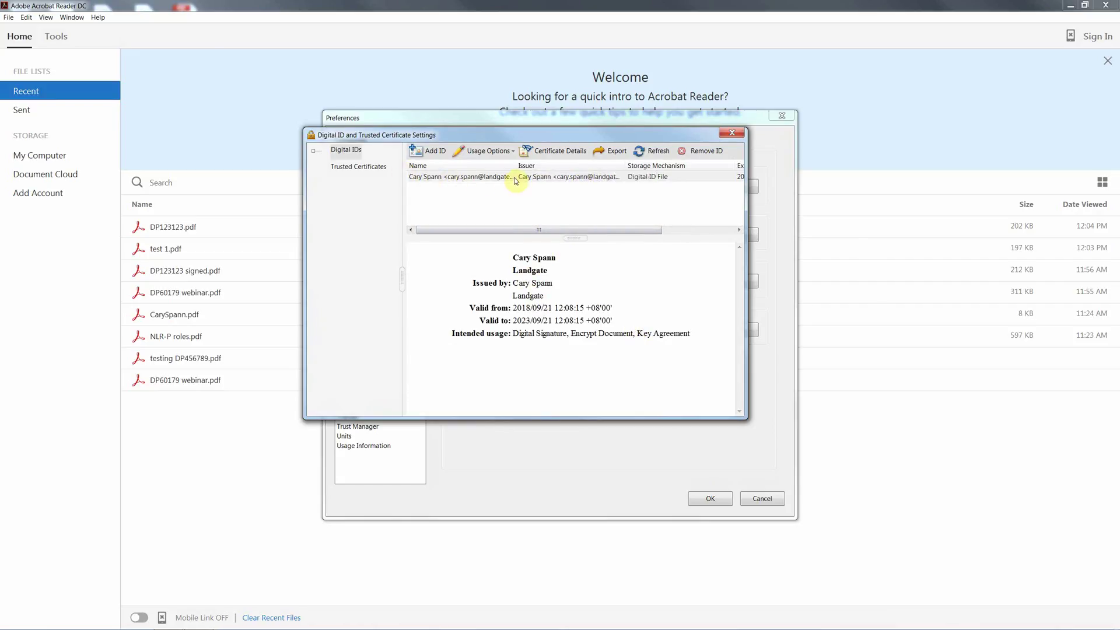
Select the new Landgate digital ID and export its certificate
left_click(465, 180)
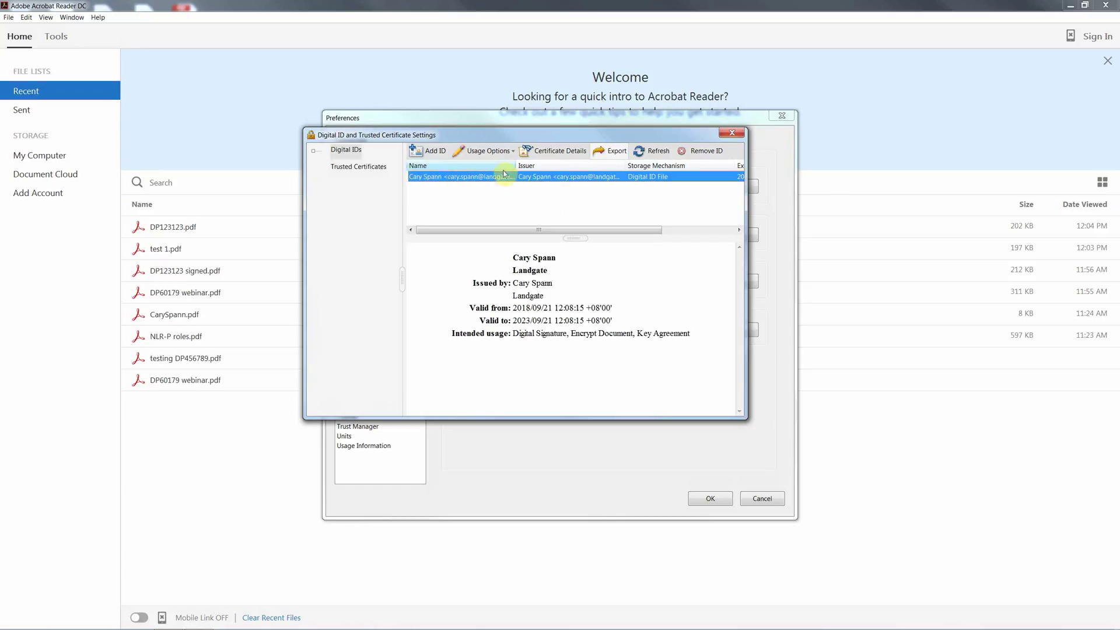
left_click(617, 152)
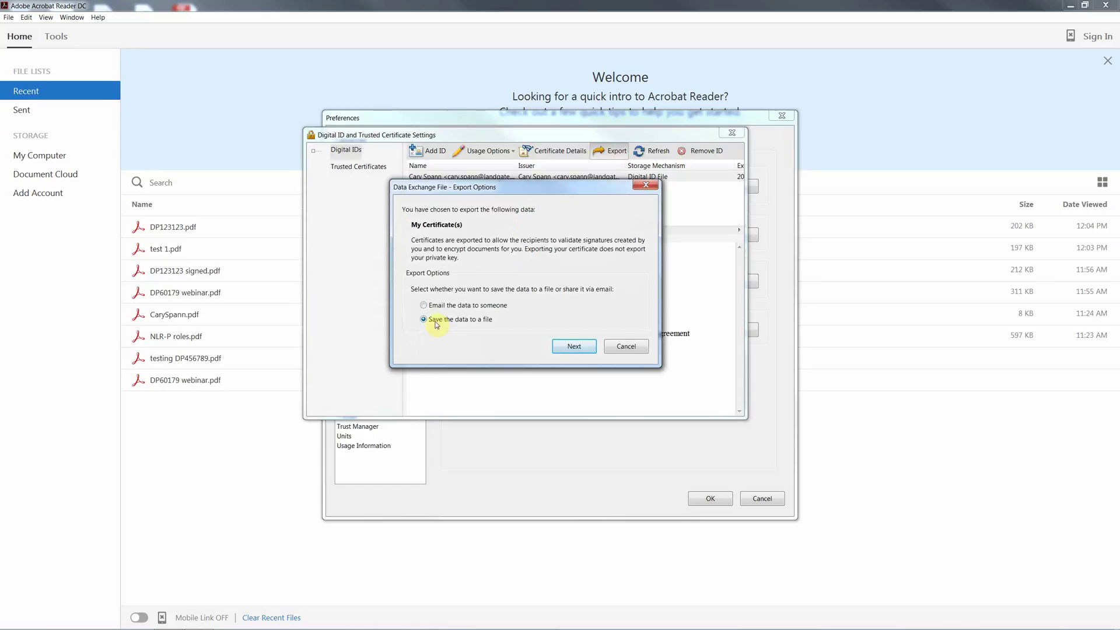
Save the certificate to a file on the Desktop as Certificate Message Syntax - PKCS#7 (*.p7c)
left_click(431, 322)
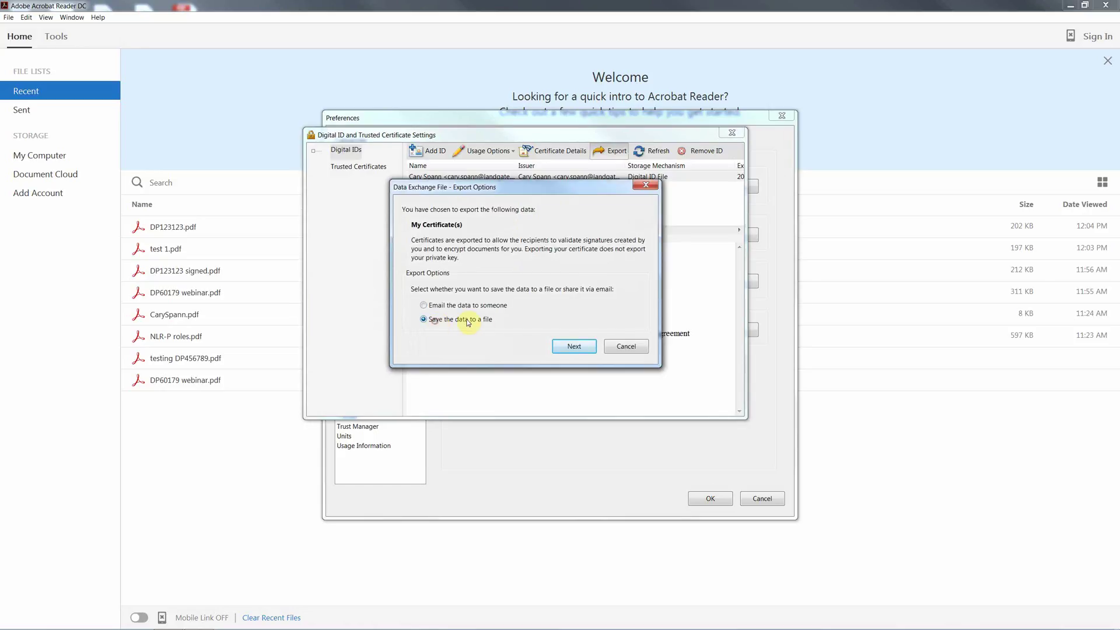
left_click(575, 347)
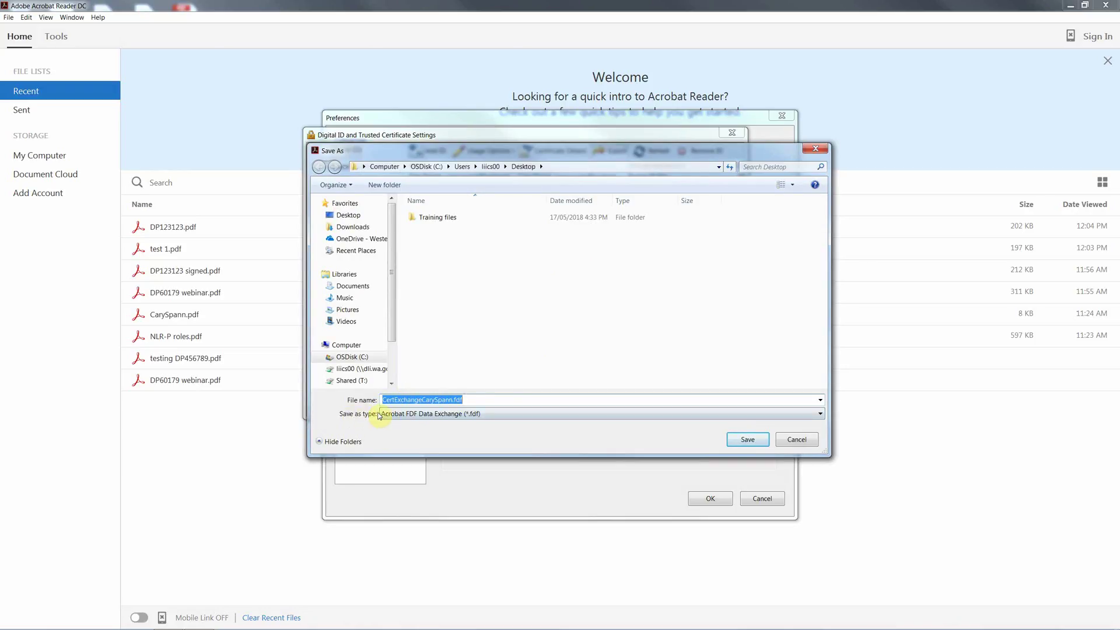
left_click(501, 415)
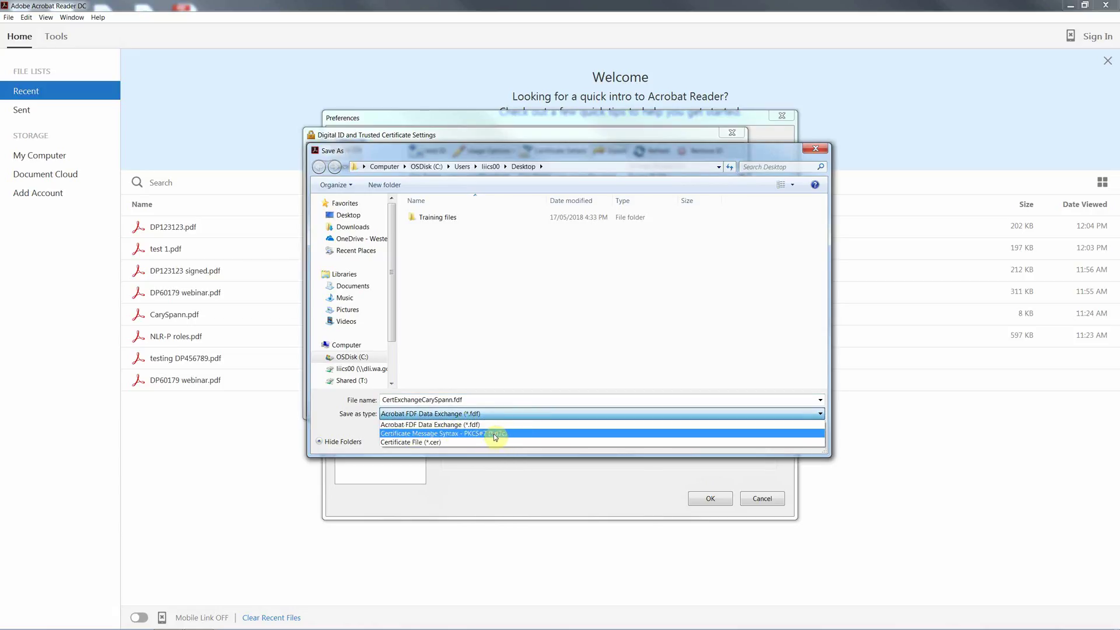
left_click(517, 435)
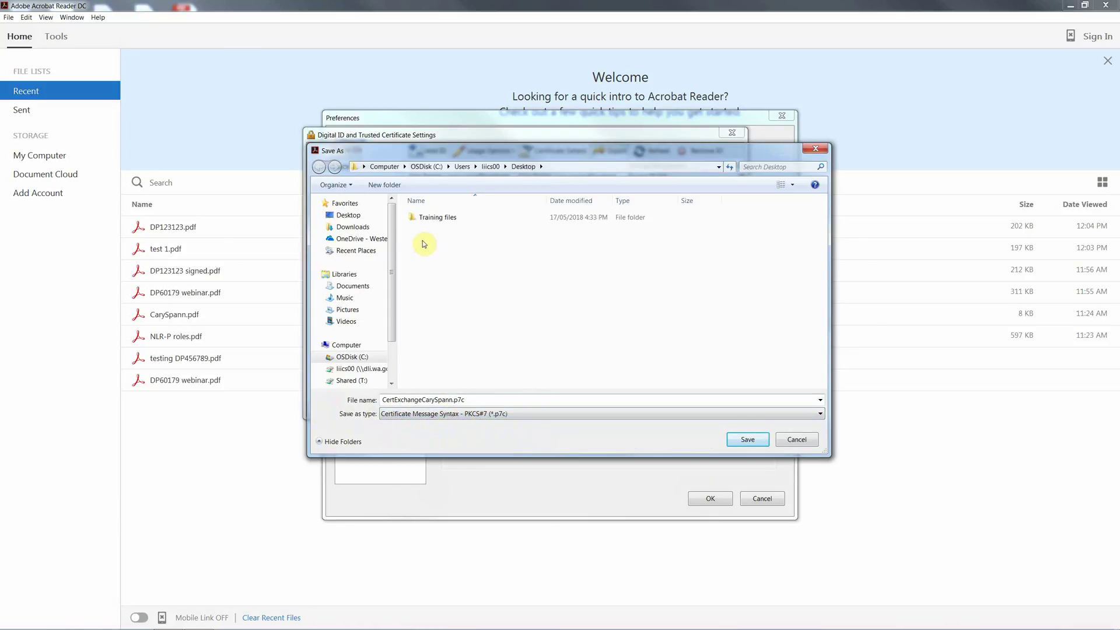
left_click(356, 217)
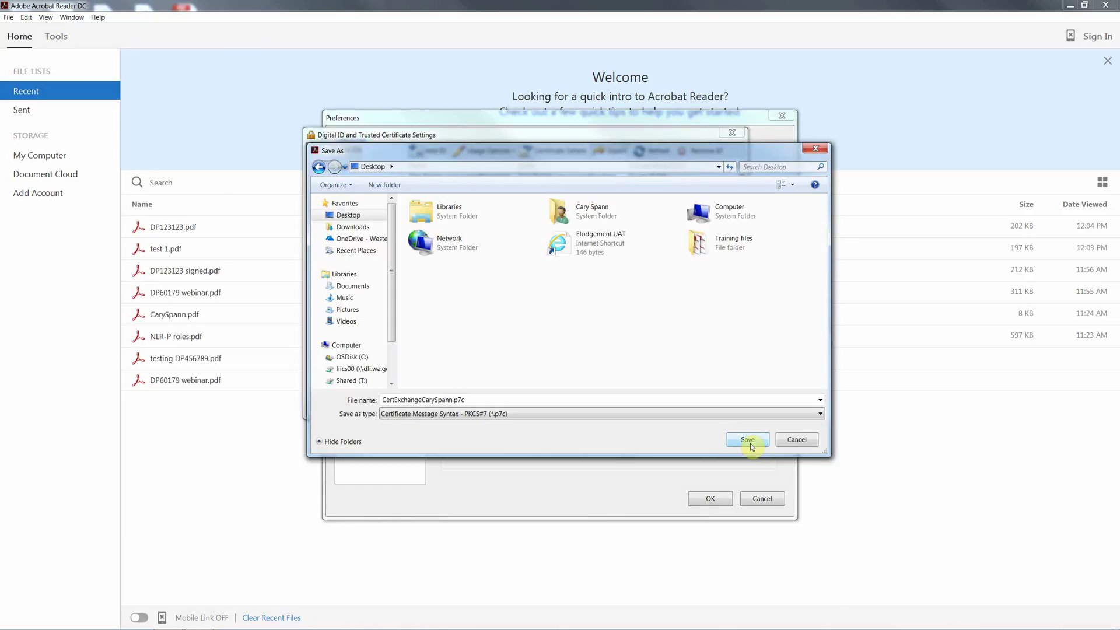
left_click(751, 445)
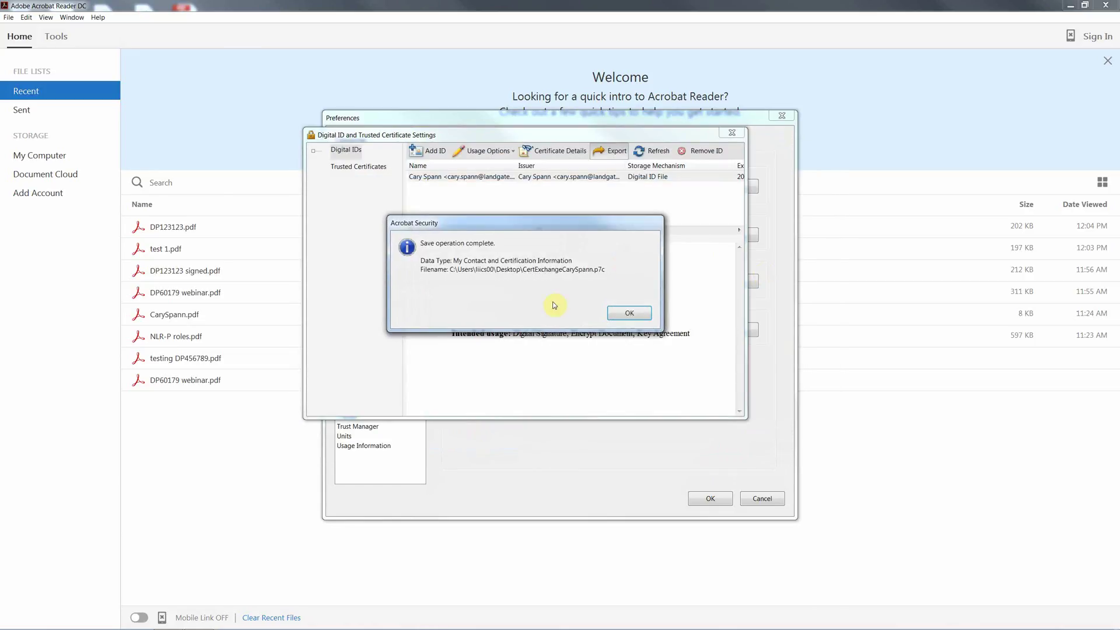
Dismiss the export confirmation, close the digital ID settings, and open Creation & Appearance preferences
left_click(629, 314)
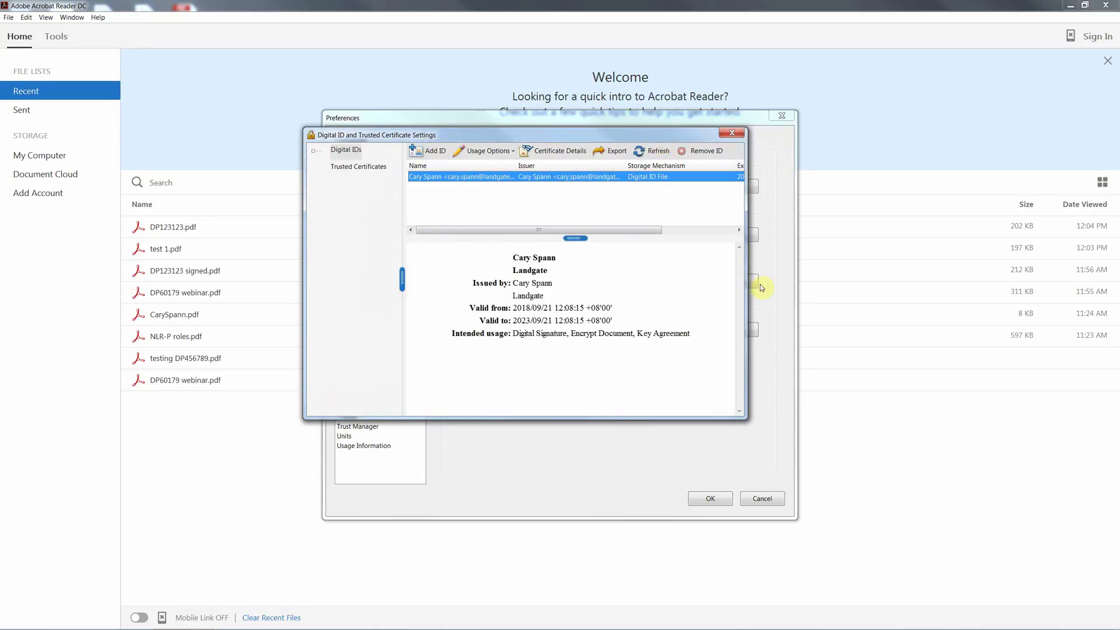
left_click(733, 133)
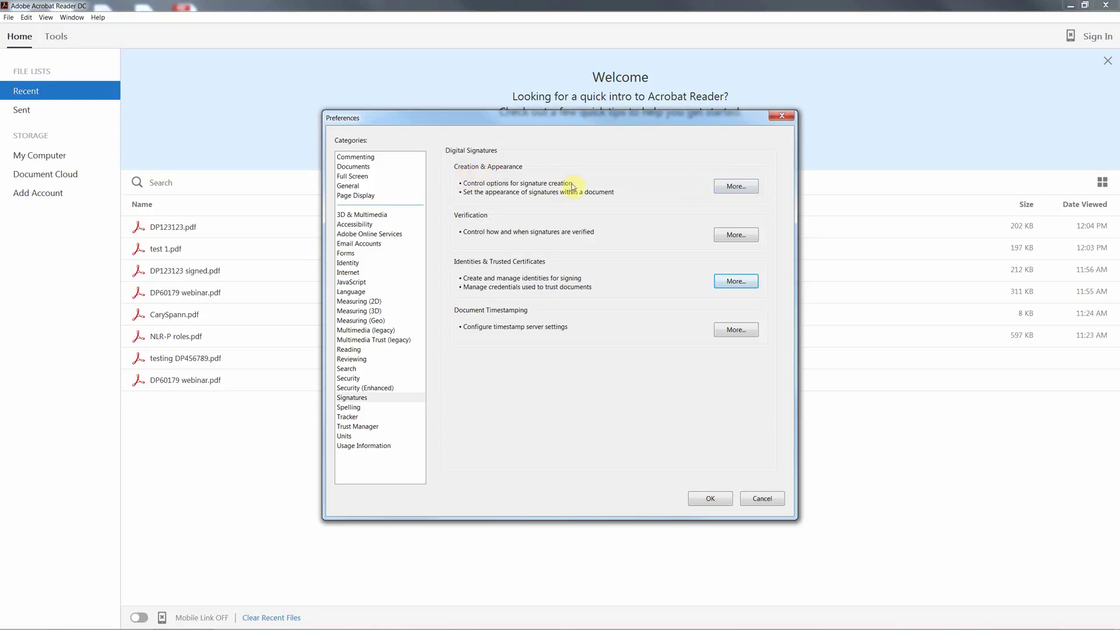
left_click(736, 186)
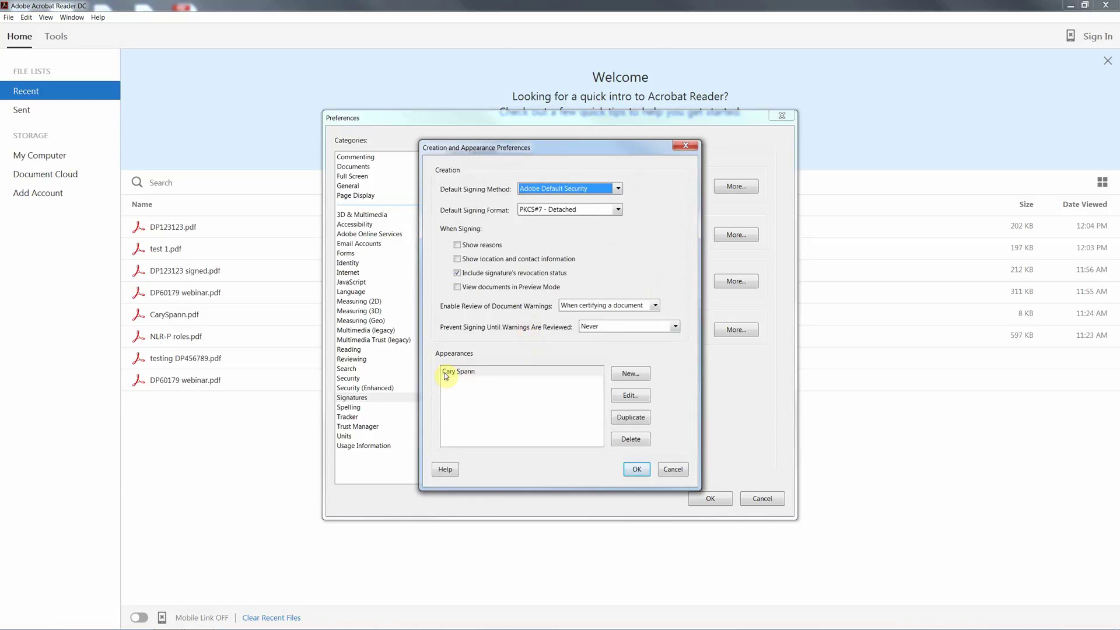
Create a new signature appearance titled with the signer's name, using an imported graphic
left_click(635, 374)
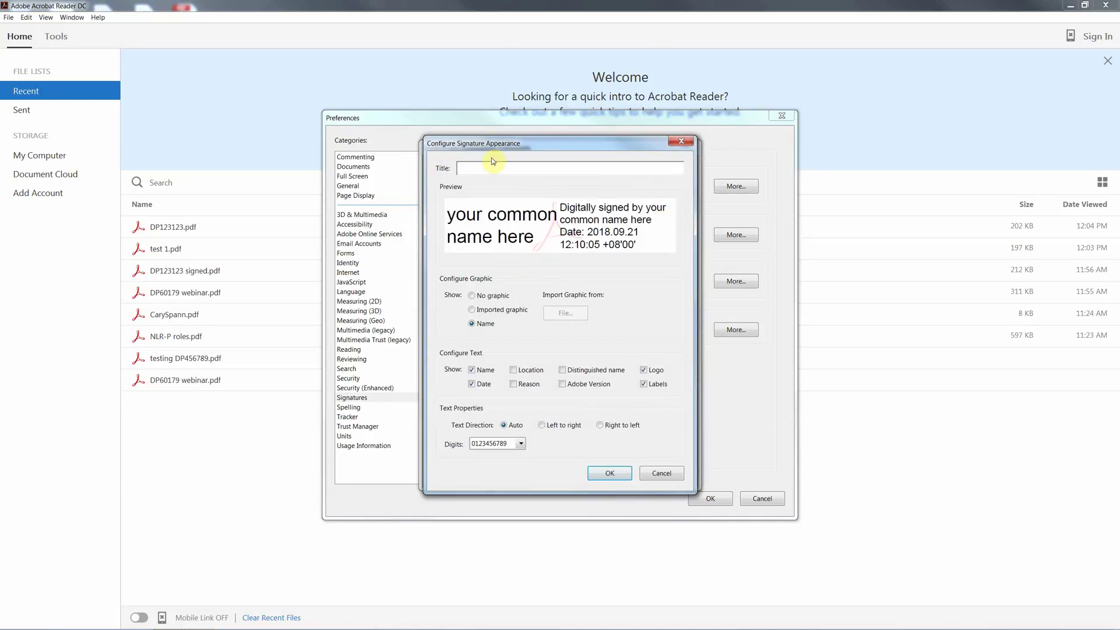
left_click(474, 311)
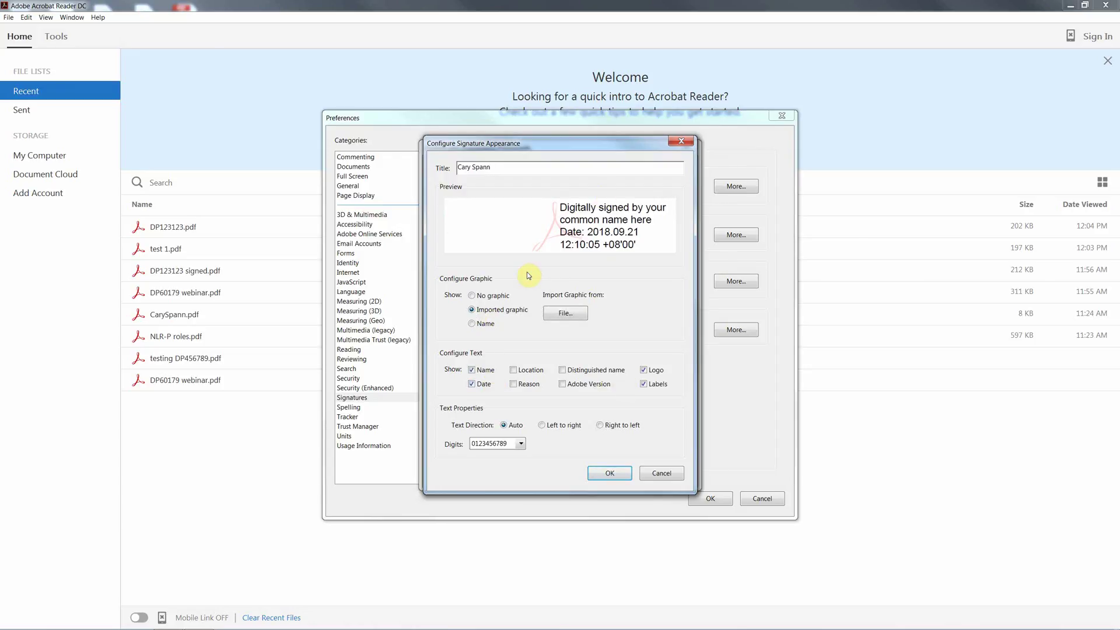
Load the scanned signature PDF from the Desktop as the graphic
left_click(565, 313)
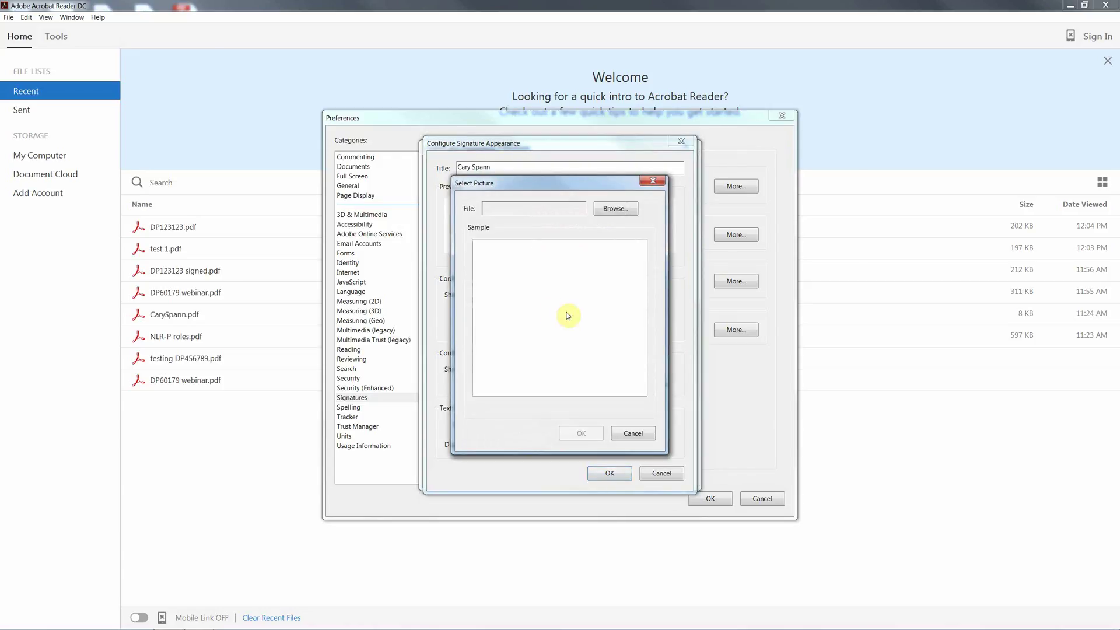
left_click(622, 209)
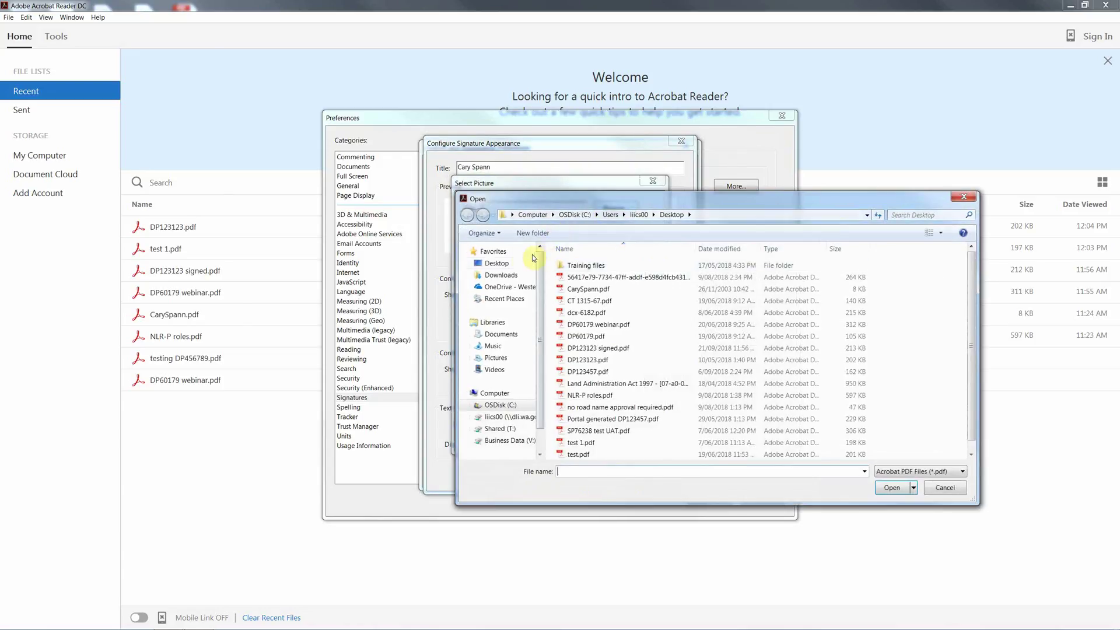
left_click(517, 263)
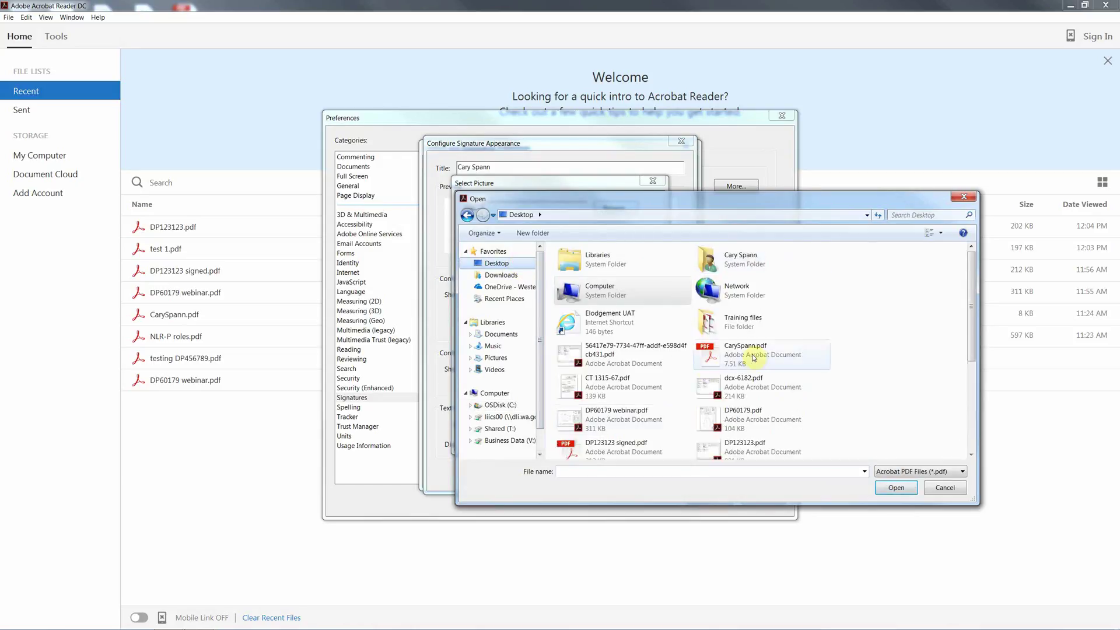
left_click(754, 354)
left_click(892, 488)
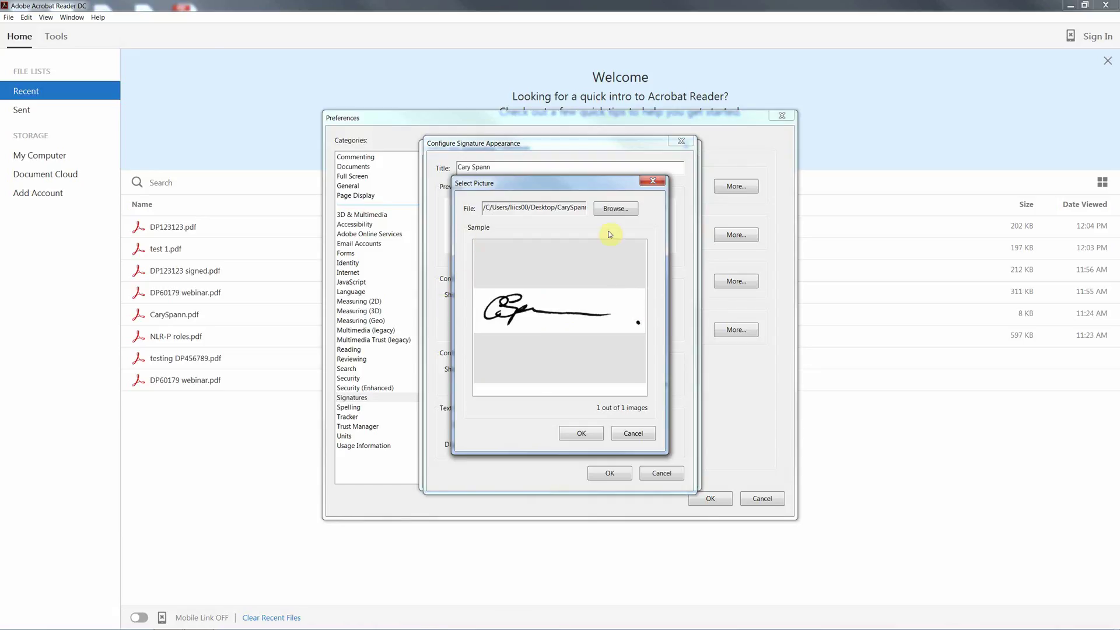
Accept the signature picture and uncheck Name, Logo and Labels so only the date shows
left_click(583, 434)
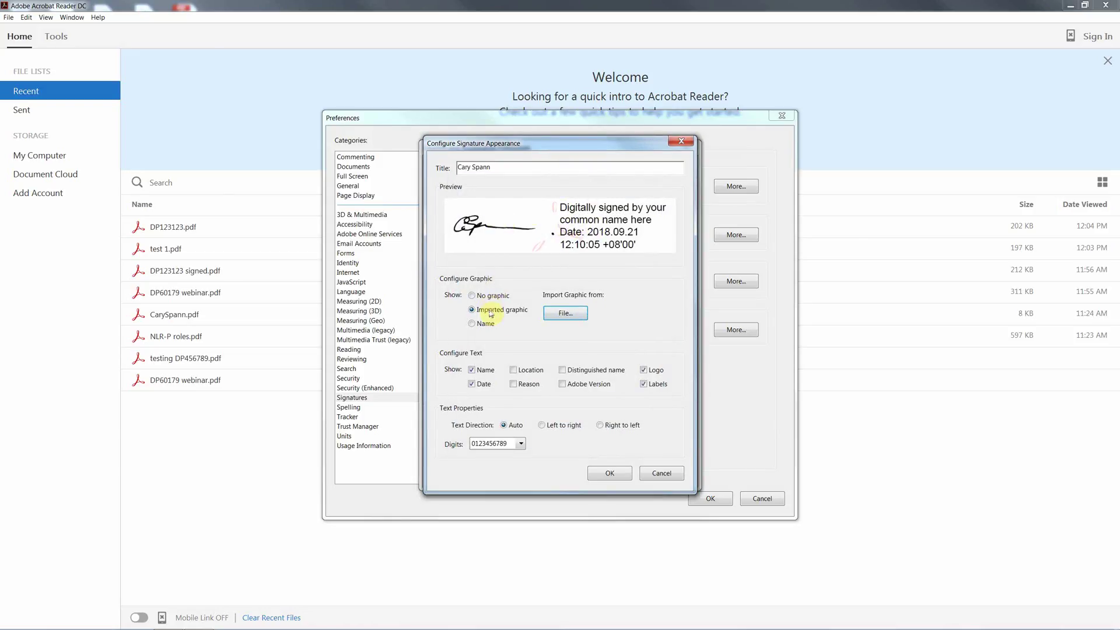
left_click(472, 370)
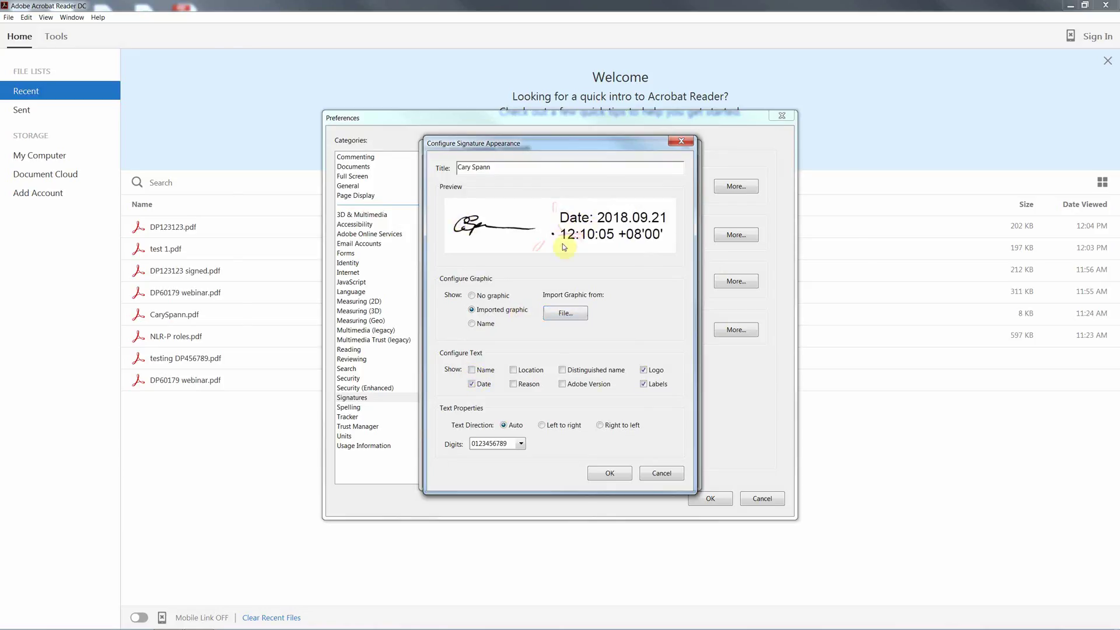
left_click(644, 370)
left_click(643, 384)
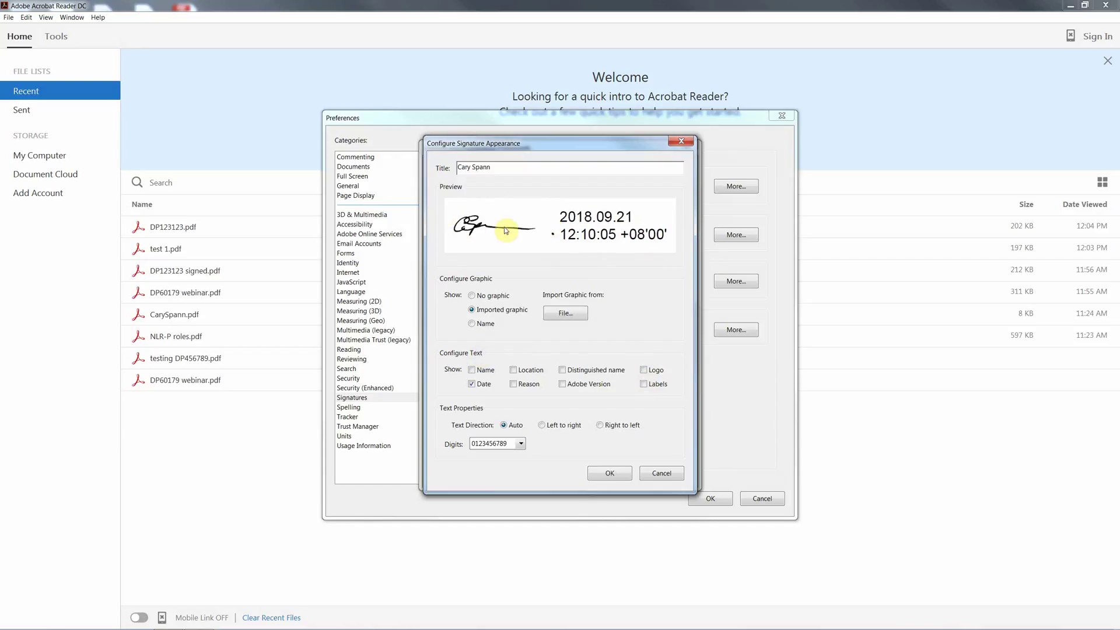
left_click(471, 370)
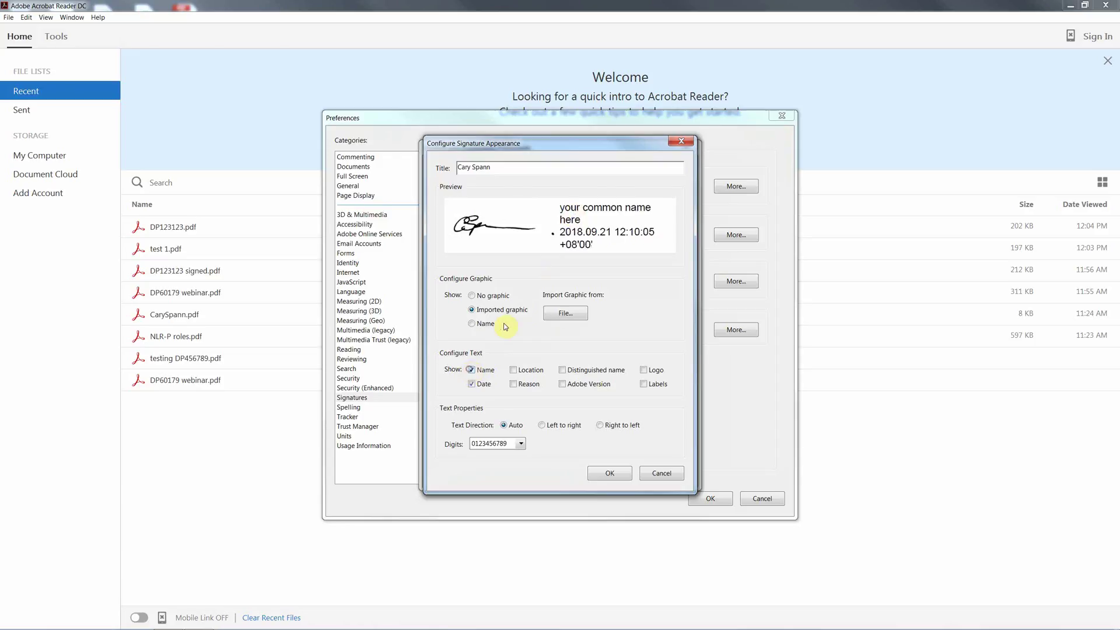
left_click(471, 370)
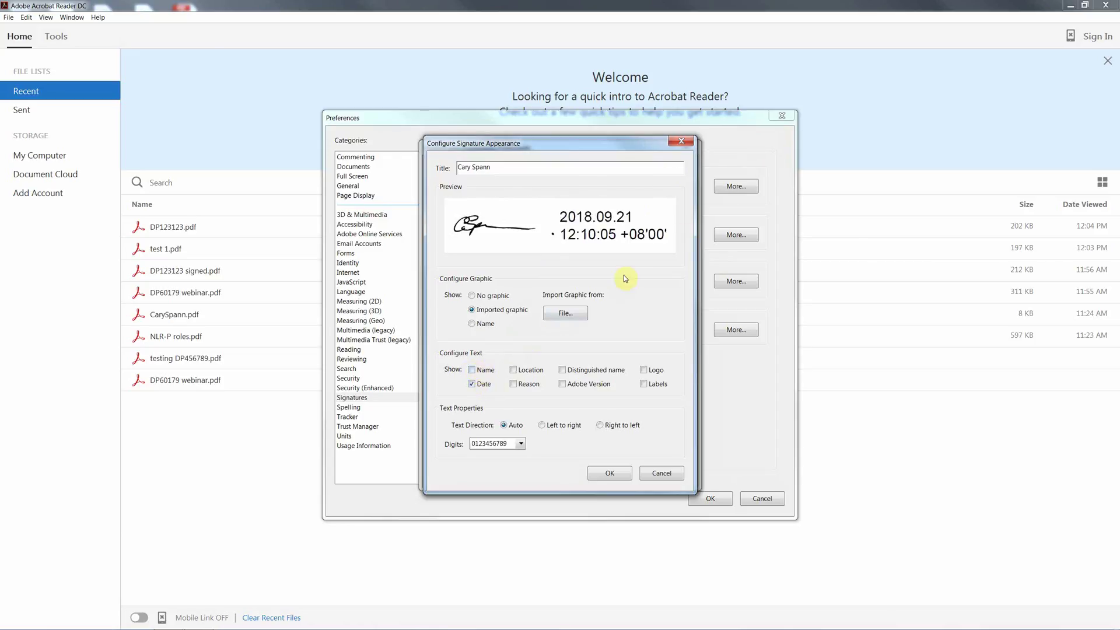
Save the new appearance, delete the older duplicate, and apply the creation preferences
left_click(622, 474)
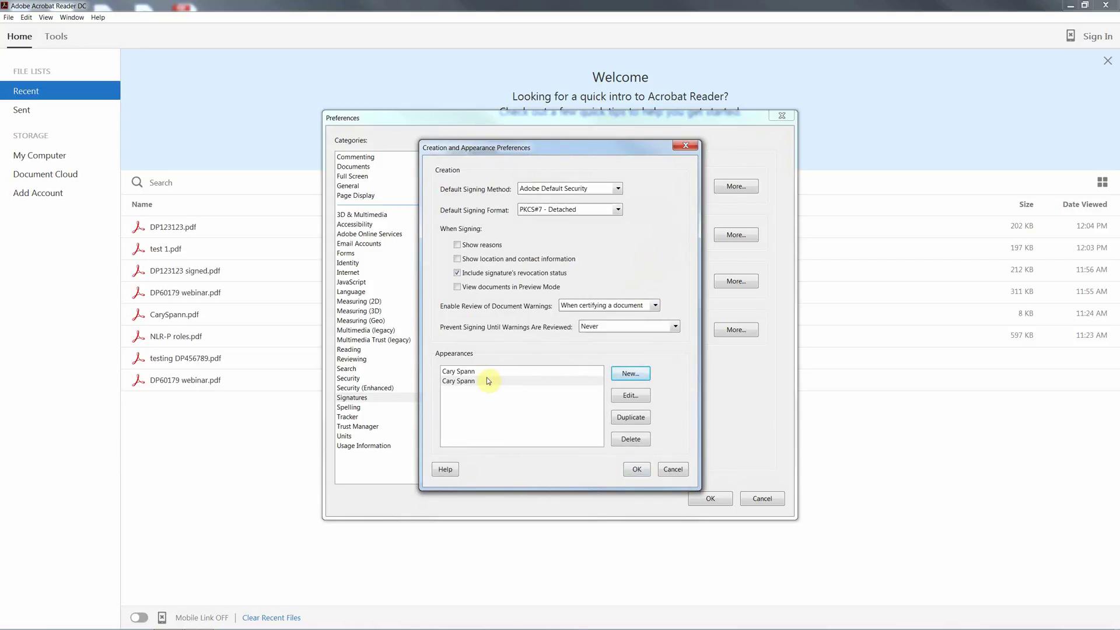
left_click(513, 373)
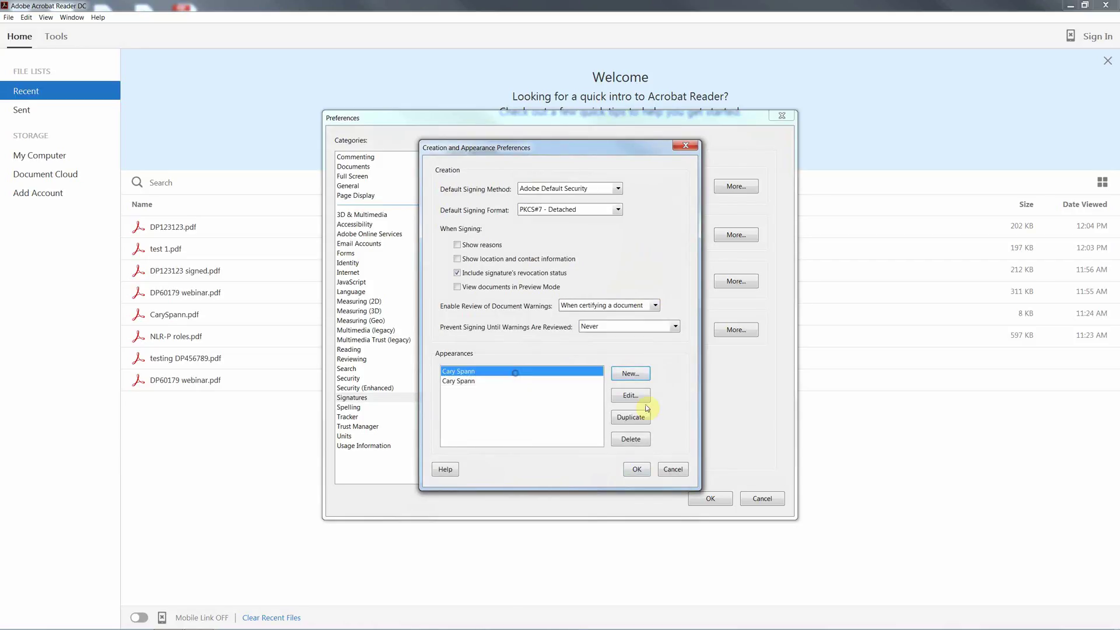
left_click(639, 441)
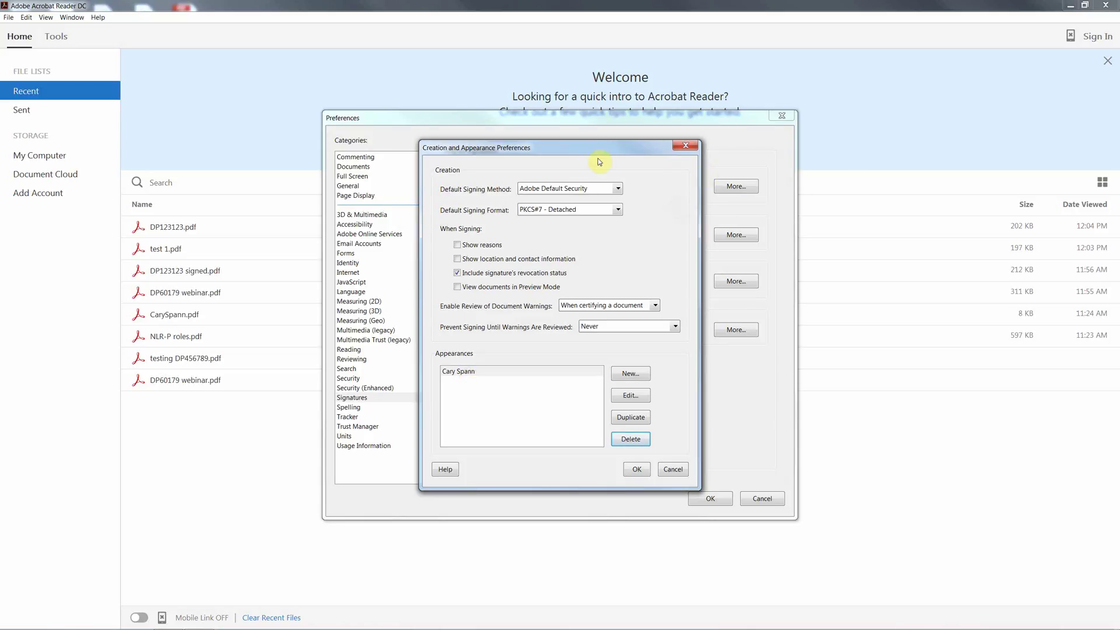
left_click(630, 473)
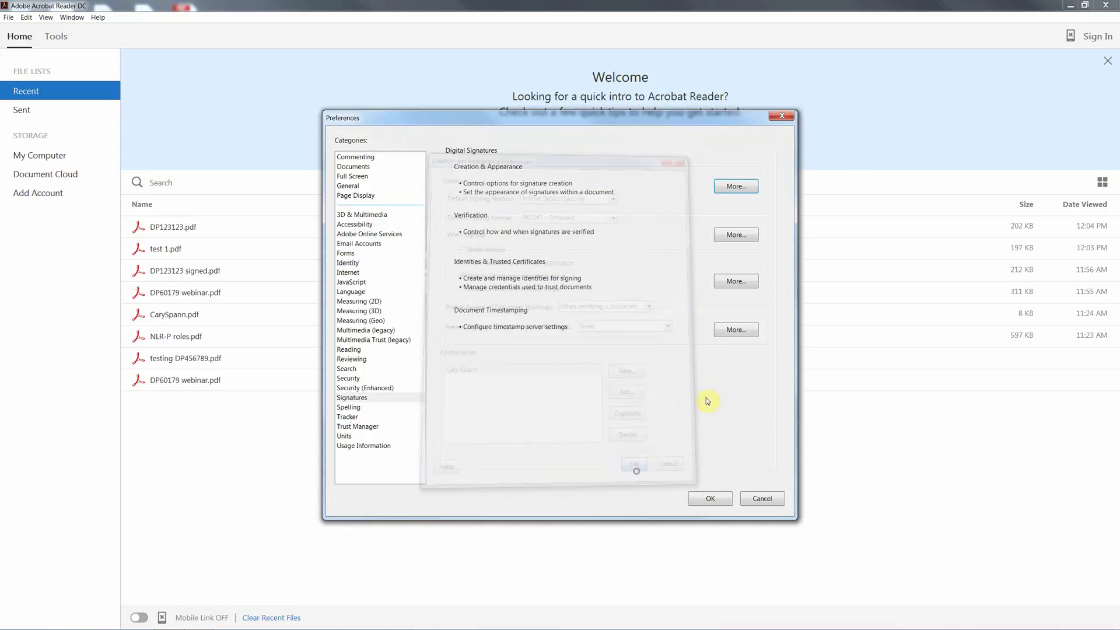